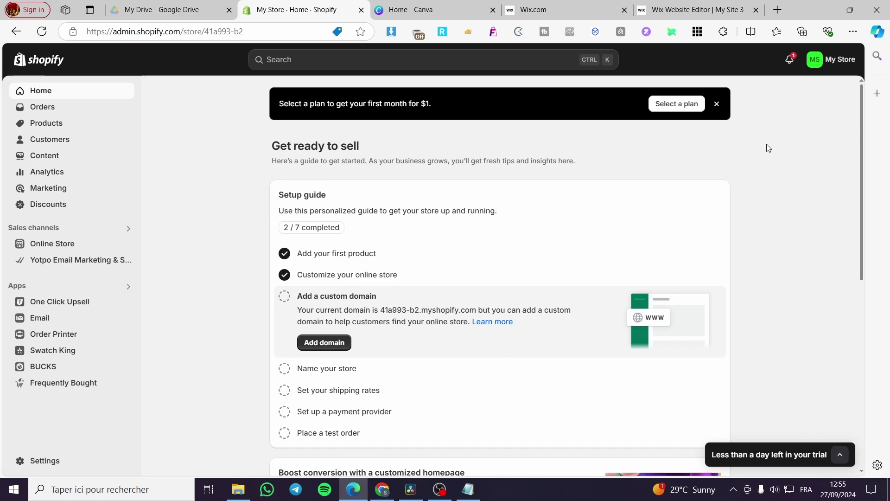
Step: Dismiss the $1 first-month plan banner on Home and look over the trial reminder and page
{"action": "left_click", "coordinate": [717, 105]}
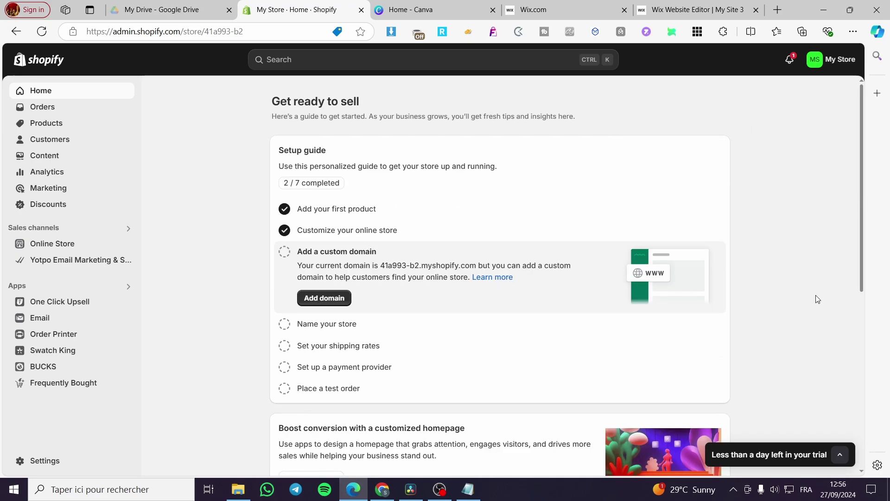
{"action": "left_click", "coordinate": [842, 450]}
{"action": "left_click", "coordinate": [838, 398]}
{"action": "scroll", "coordinate": [683, 332], "scroll_direction": "down", "scroll_amount": 7}
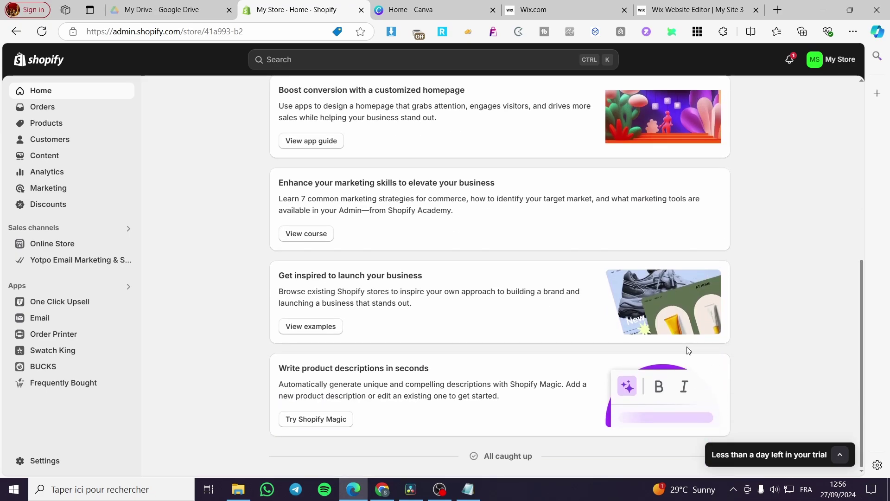
{"action": "scroll", "coordinate": [482, 336], "scroll_direction": "up", "scroll_amount": 7}
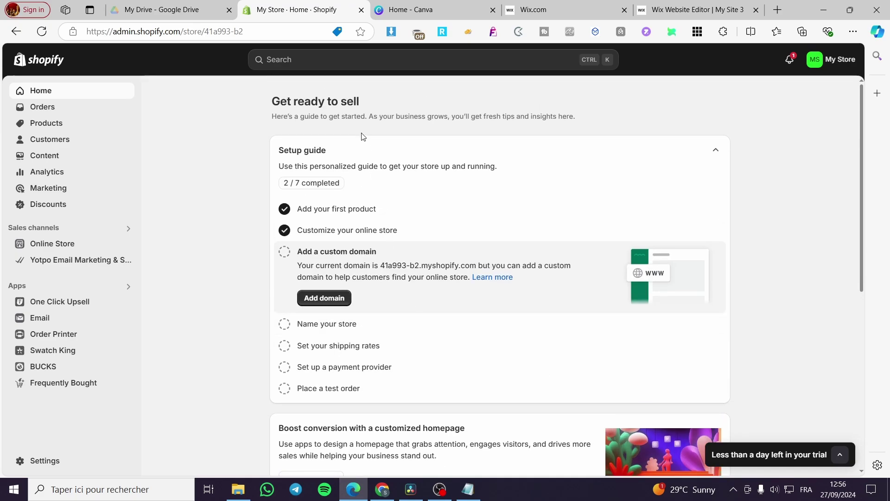
Step: Search the store admin for 'SKU generator' to find SKU apps
{"action": "left_click", "coordinate": [36, 125]}
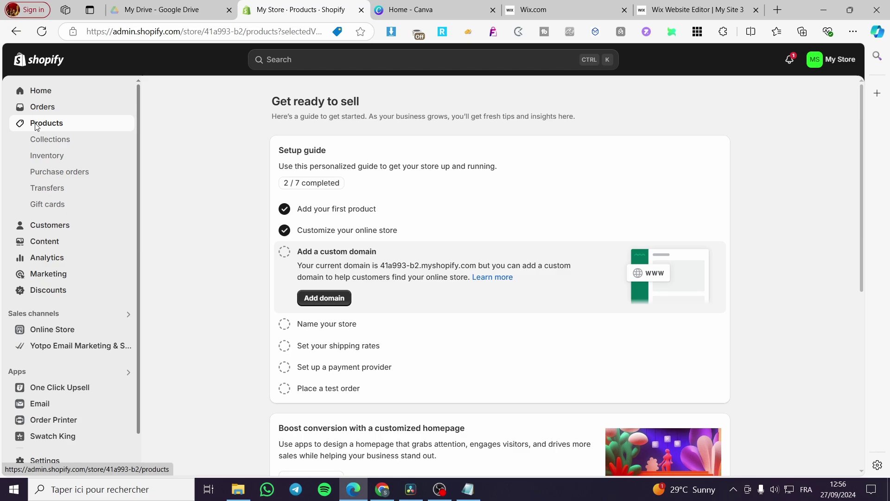
{"action": "left_click", "coordinate": [76, 91]}
{"action": "left_click", "coordinate": [273, 69]}
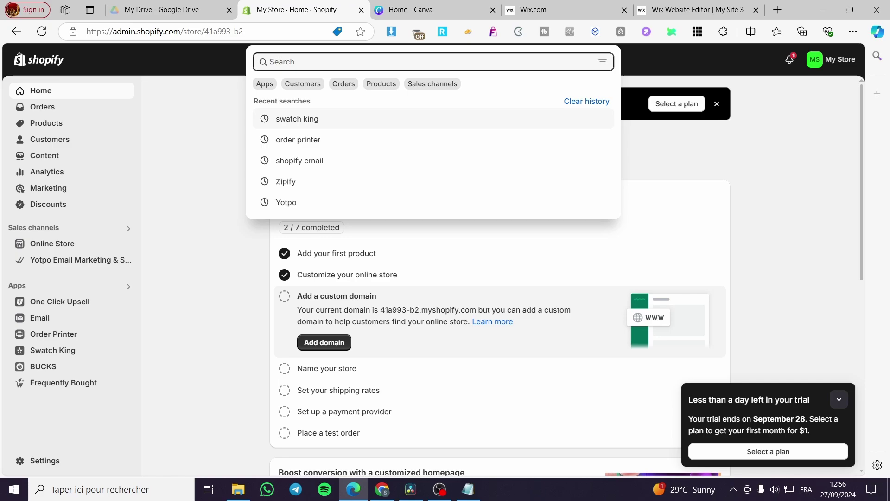
{"action": "type", "text": "SKU"}
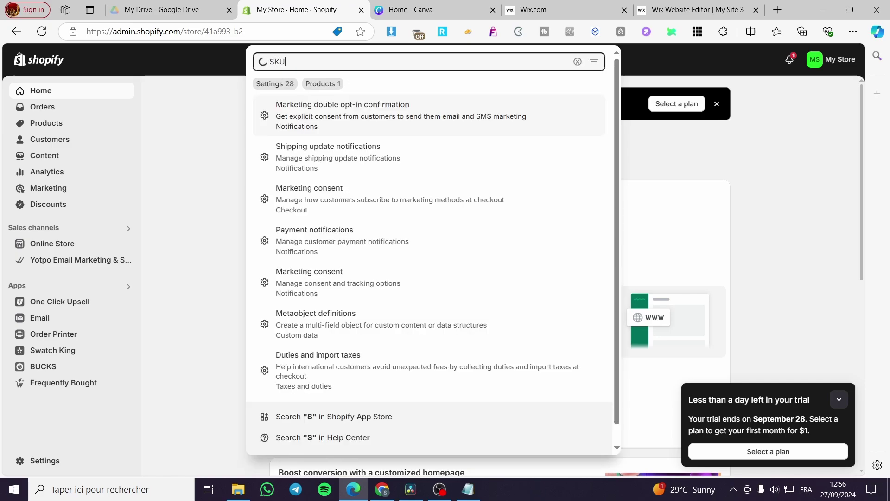
{"action": "type", "text": " generator"}
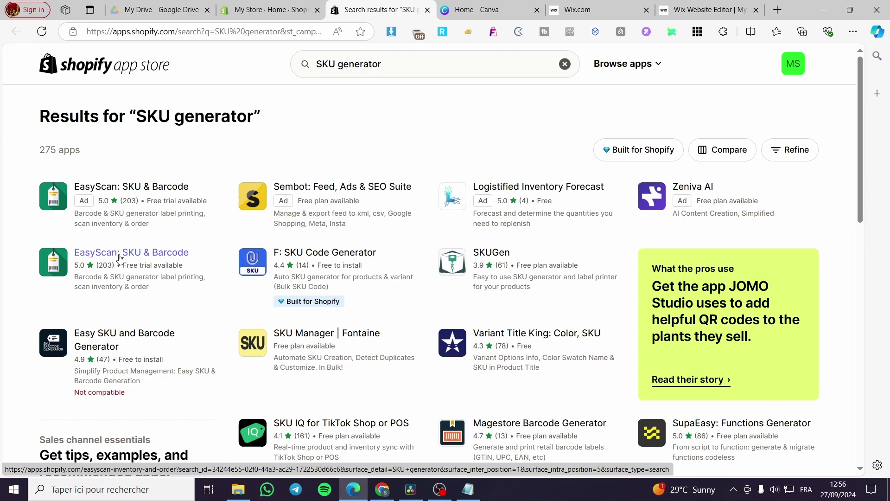
Step: Review the EasyScan: SKU & Barcode listing and its screenshots, then close the App Store tab
{"action": "left_click", "coordinate": [149, 256]}
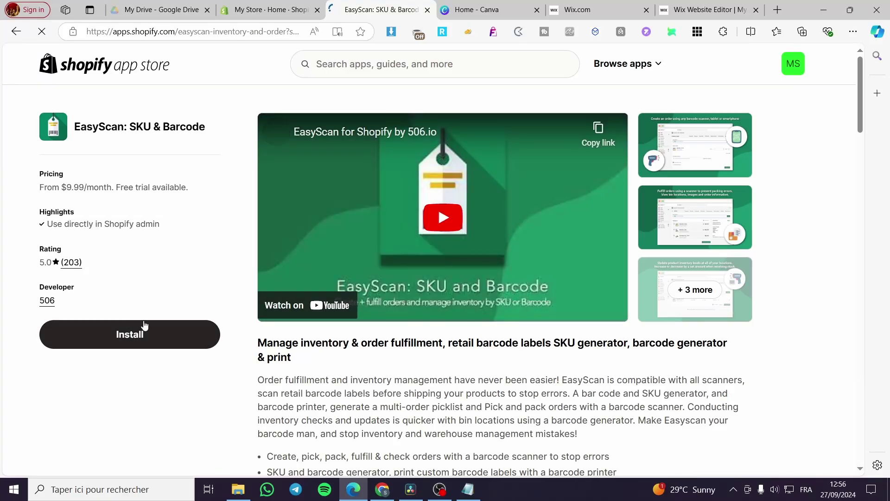
{"action": "left_click", "coordinate": [699, 149]}
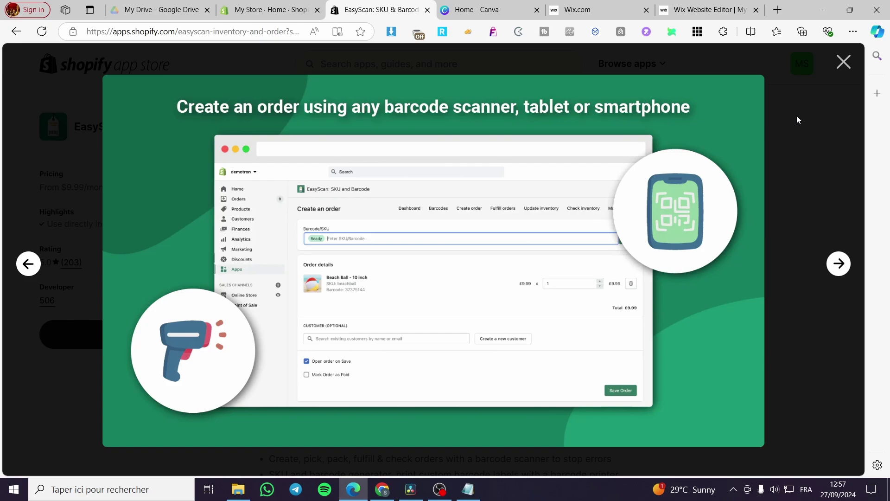
{"action": "left_click", "coordinate": [843, 62]}
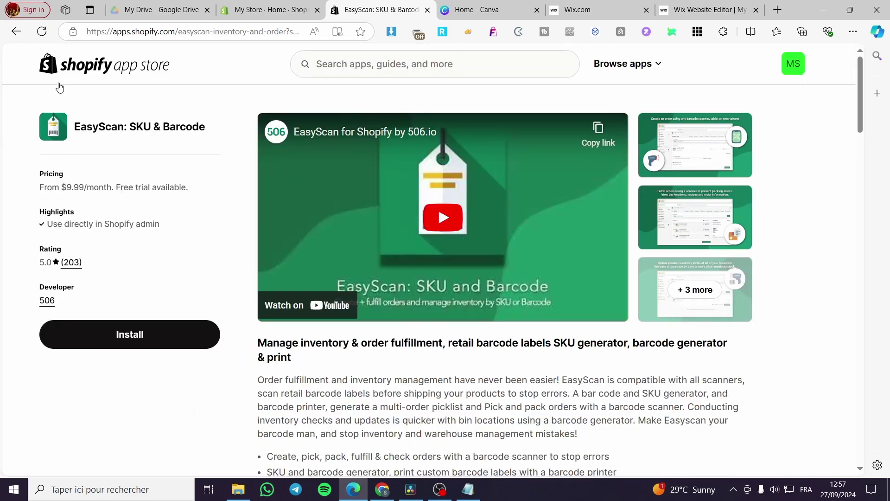
{"action": "scroll", "coordinate": [334, 409], "scroll_direction": "down", "scroll_amount": 3}
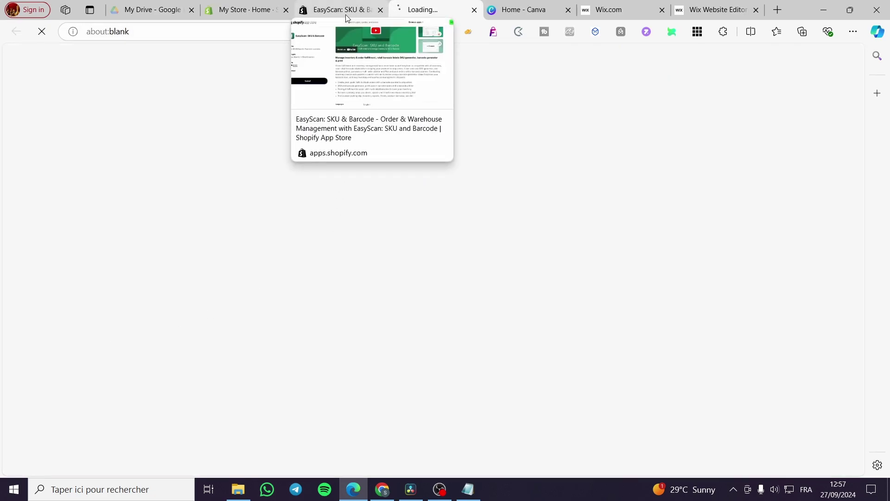
{"action": "left_click", "coordinate": [347, 17]}
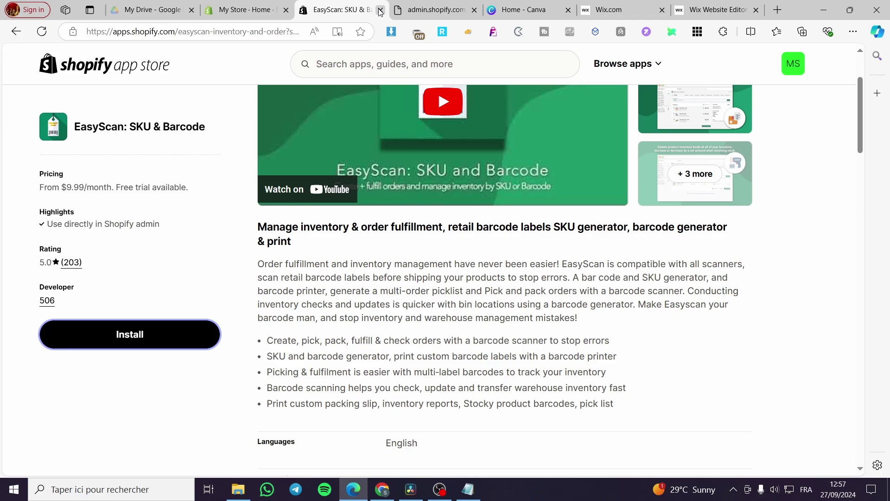
{"action": "left_click", "coordinate": [380, 9]}
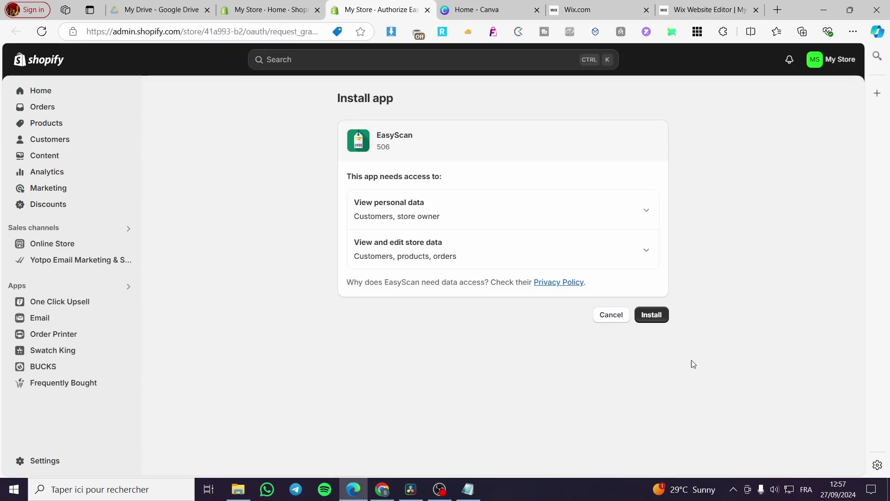
Step: Install EasyScan and approve its $9.99 Basic subscription with free trial
{"action": "left_click", "coordinate": [651, 315]}
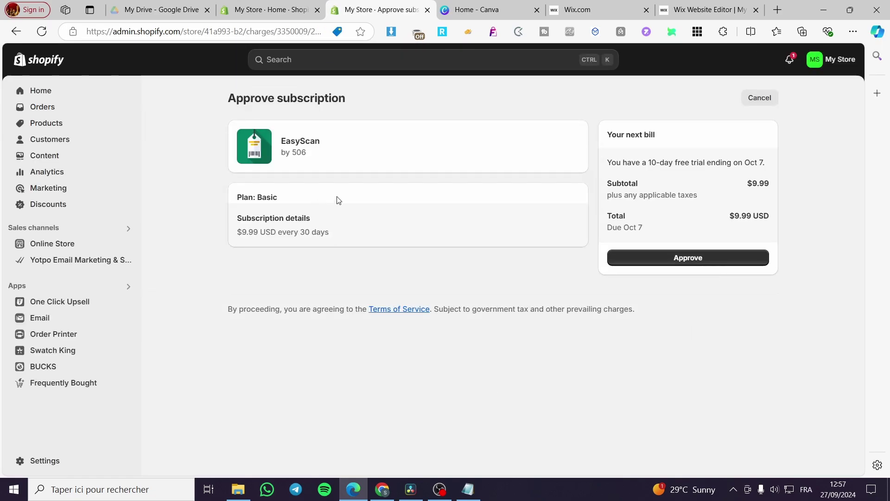
{"action": "left_click", "coordinate": [729, 262]}
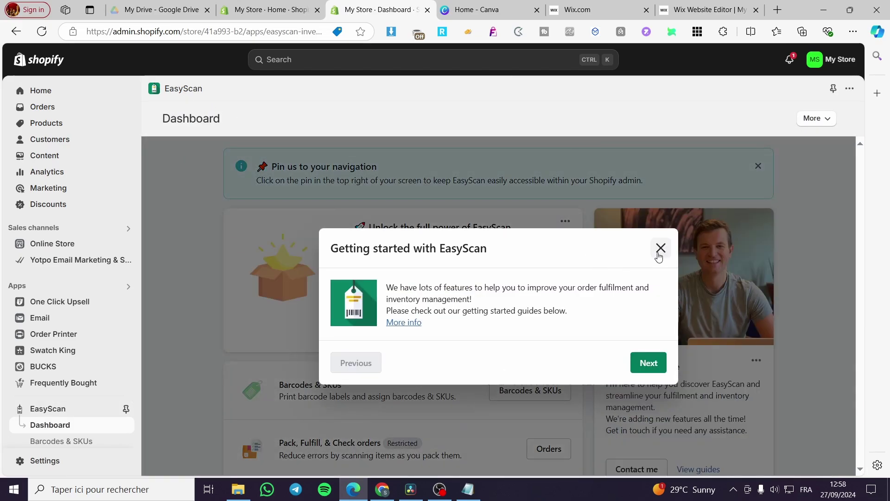
Step: Close the getting-started guide and currency notice, then browse the EasyScan dashboard tools
{"action": "left_click", "coordinate": [661, 251]}
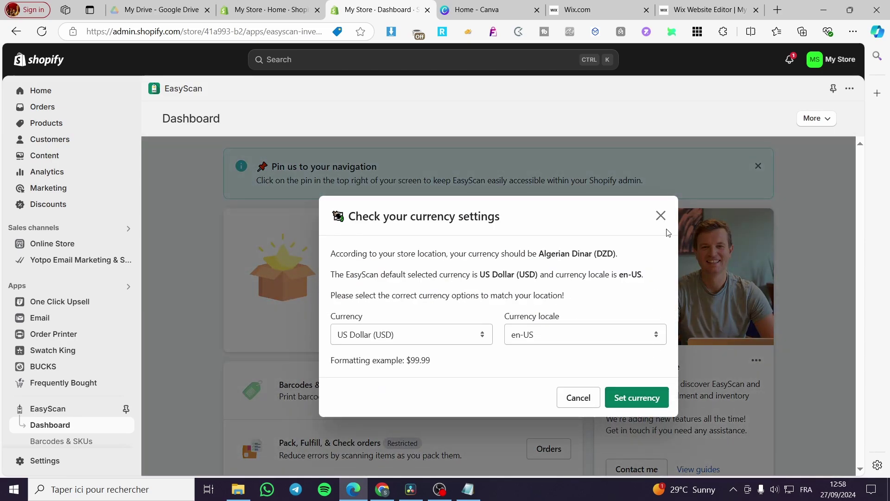
{"action": "left_click", "coordinate": [661, 216]}
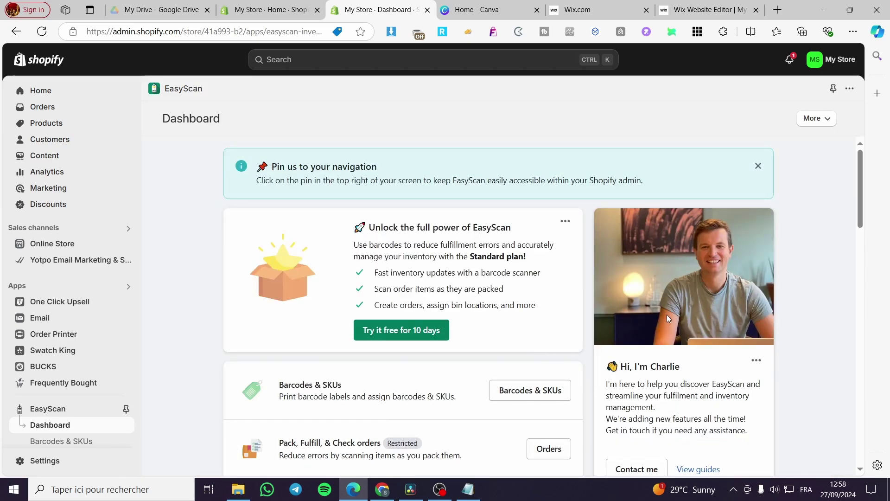
{"action": "scroll", "coordinate": [600, 318], "scroll_direction": "down", "scroll_amount": 4}
{"action": "scroll", "coordinate": [600, 318], "scroll_direction": "down", "scroll_amount": 1}
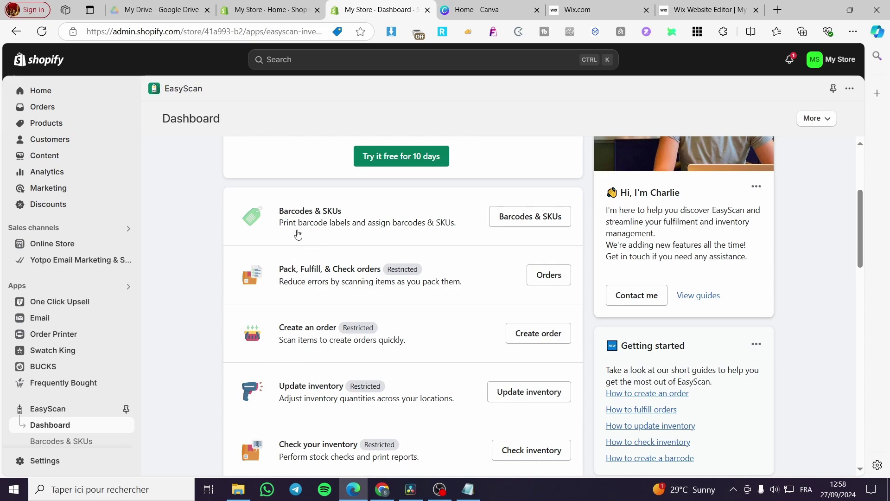
{"action": "scroll", "coordinate": [350, 220], "scroll_direction": "down", "scroll_amount": 5}
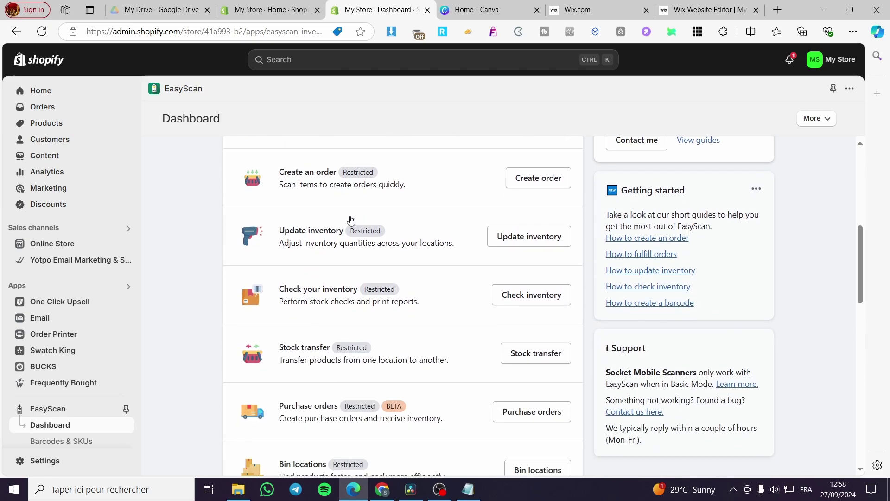
{"action": "scroll", "coordinate": [351, 221], "scroll_direction": "down", "scroll_amount": 8}
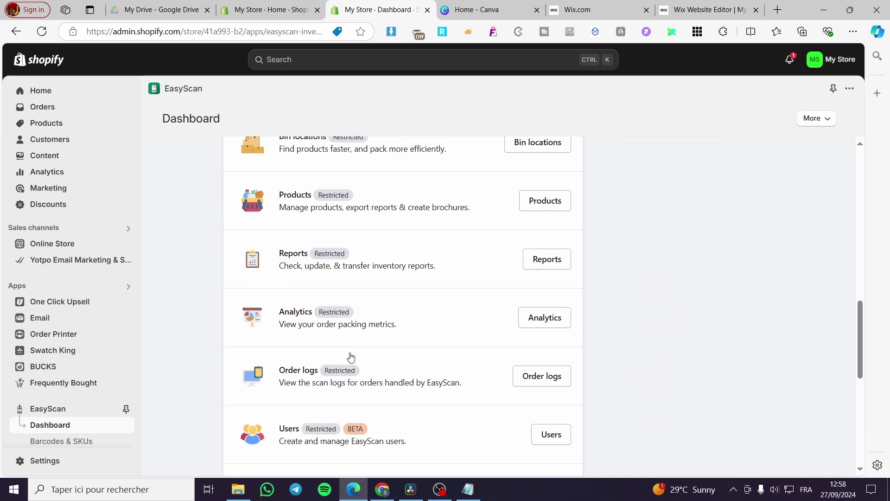
{"action": "scroll", "coordinate": [355, 355], "scroll_direction": "down", "scroll_amount": 5}
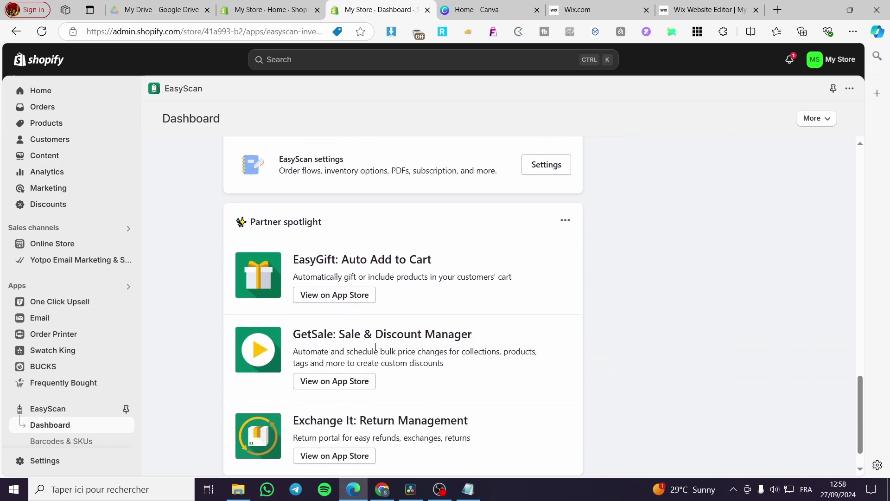
{"action": "scroll", "coordinate": [377, 346], "scroll_direction": "up", "scroll_amount": 10}
{"action": "scroll", "coordinate": [376, 347], "scroll_direction": "up", "scroll_amount": 8}
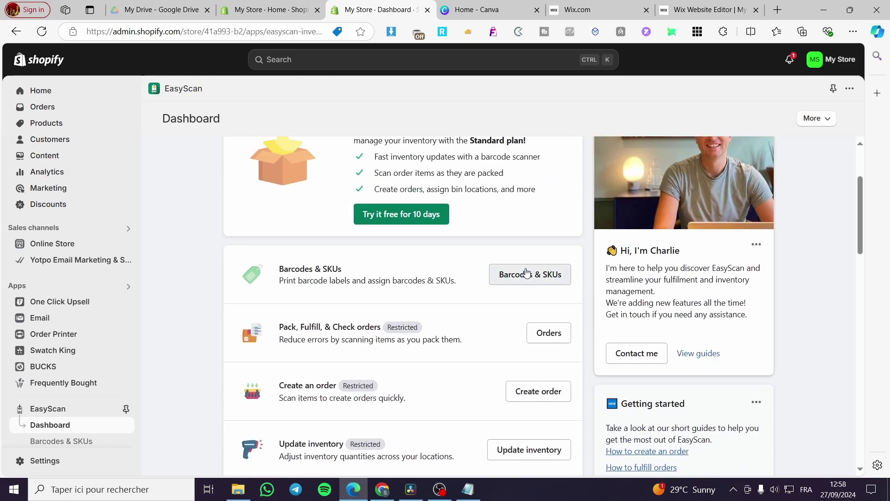
Step: Start assigning new SKUs in Barcodes & SKUs, keeping SKU and 'A uniquely generated number'
{"action": "left_click", "coordinate": [512, 283]}
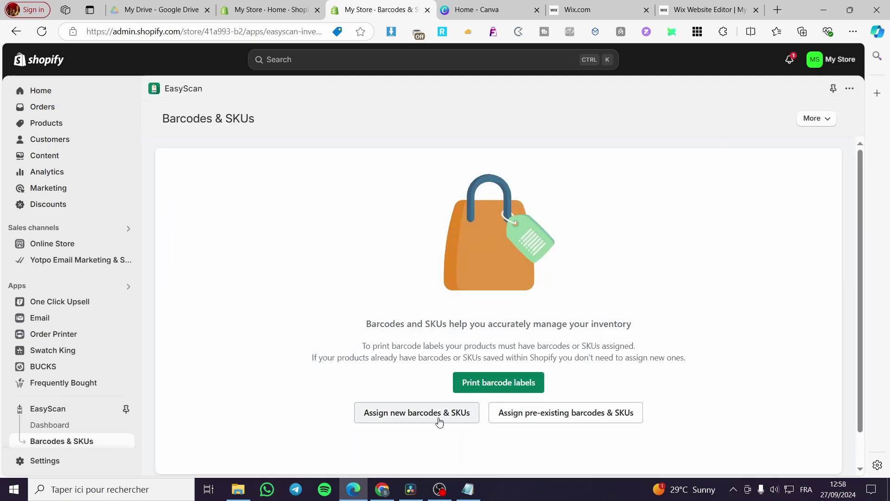
{"action": "left_click", "coordinate": [391, 421]}
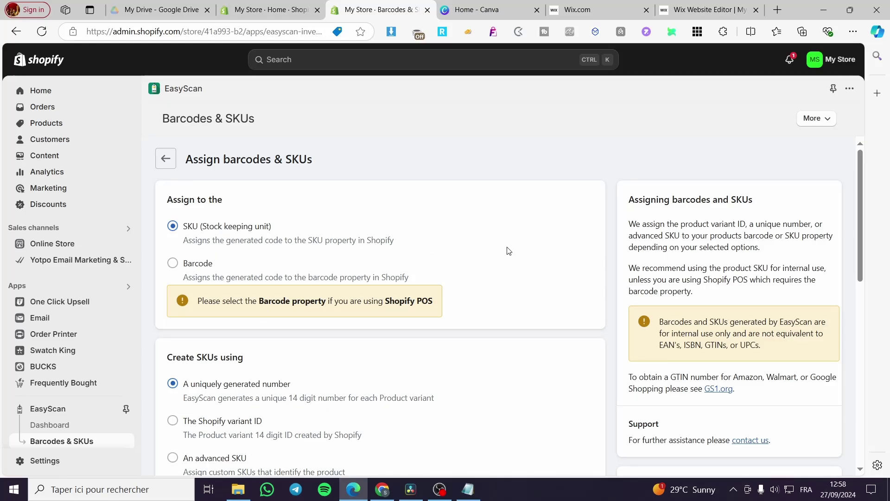
{"action": "scroll", "coordinate": [509, 251], "scroll_direction": "down", "scroll_amount": 3}
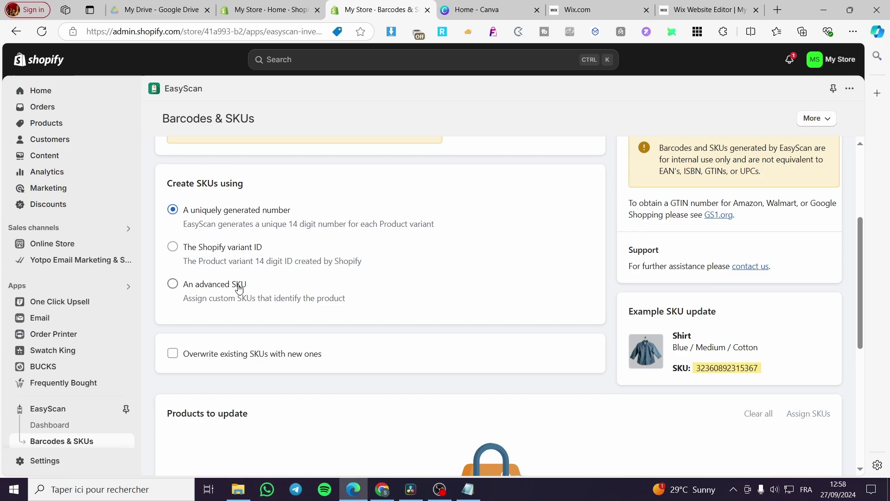
{"action": "scroll", "coordinate": [350, 273], "scroll_direction": "down", "scroll_amount": 5}
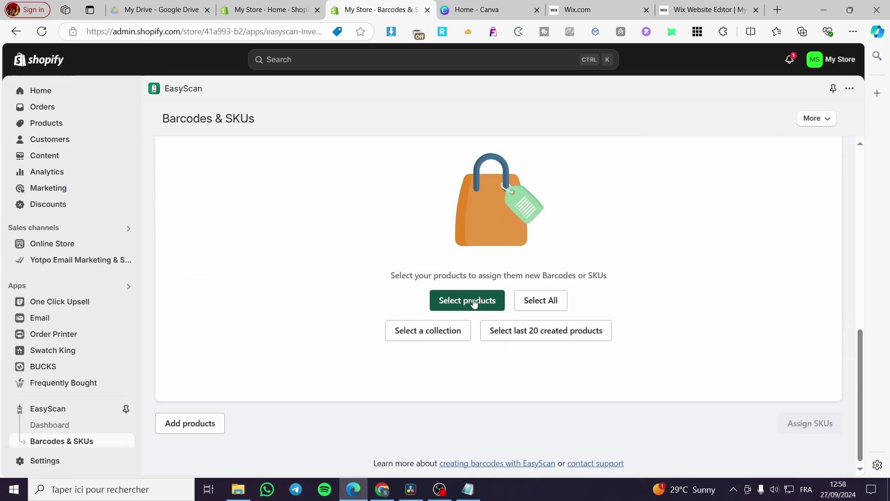
{"action": "left_click", "coordinate": [468, 299]}
{"action": "left_click", "coordinate": [269, 212]}
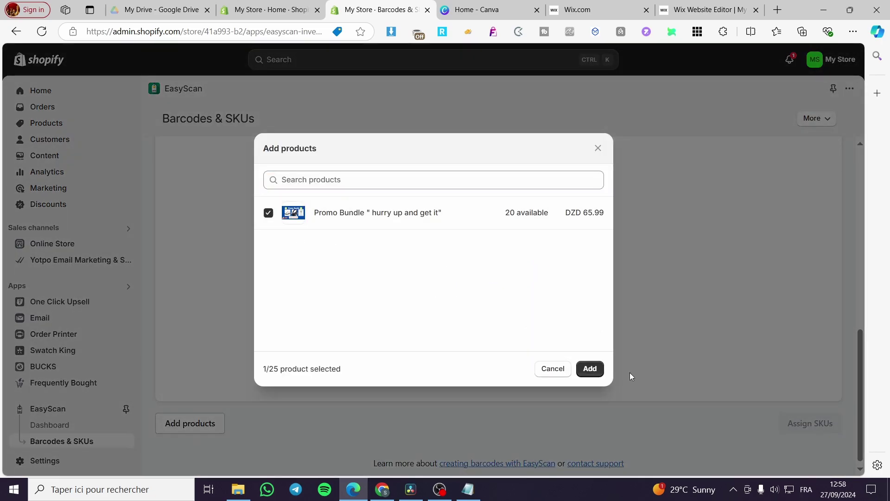
{"action": "left_click", "coordinate": [599, 371]}
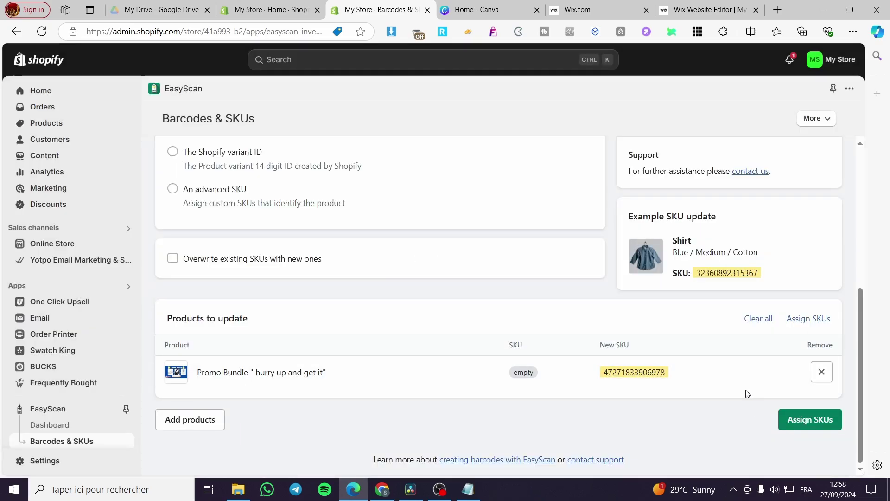
{"action": "left_click", "coordinate": [802, 420]}
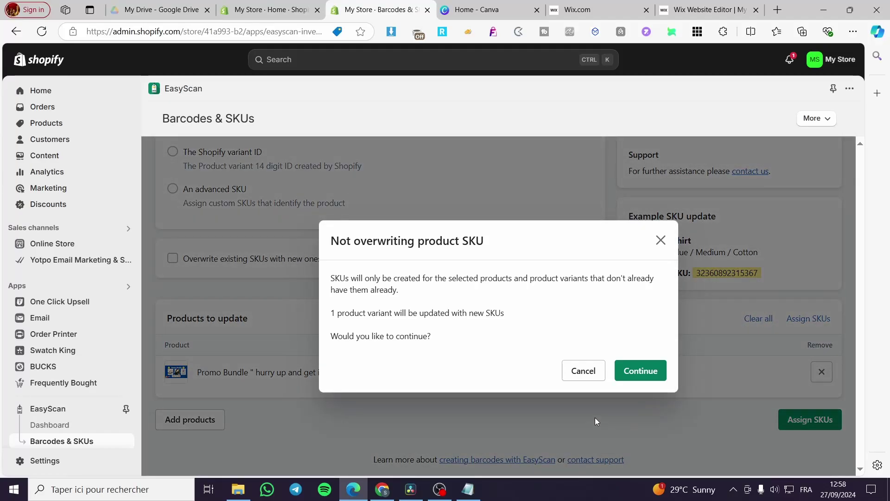
{"action": "left_click", "coordinate": [641, 373]}
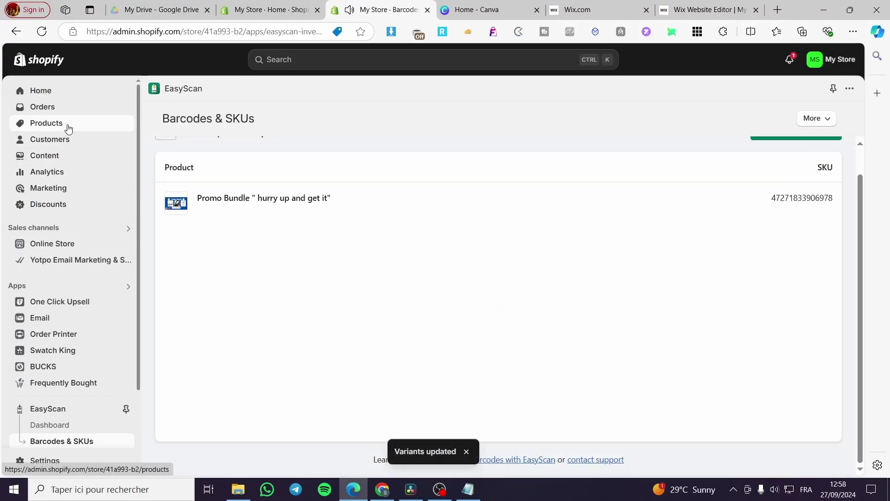
{"action": "left_click", "coordinate": [46, 124]}
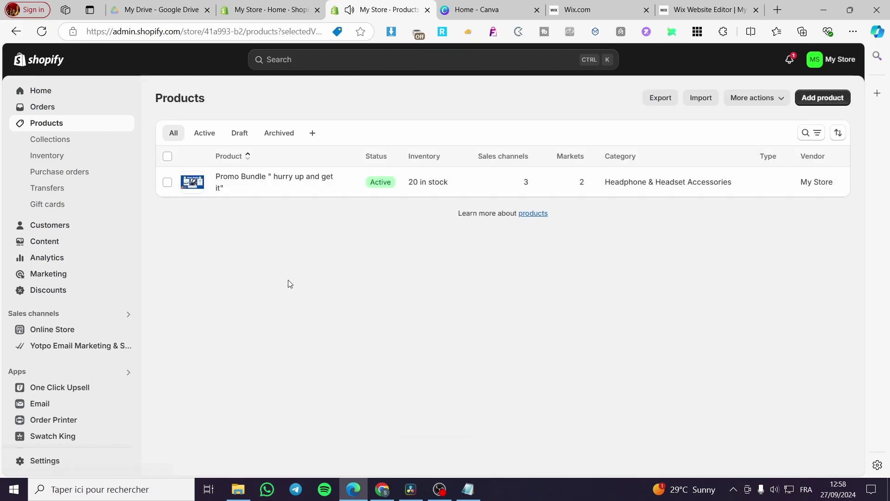
{"action": "left_click", "coordinate": [270, 179]}
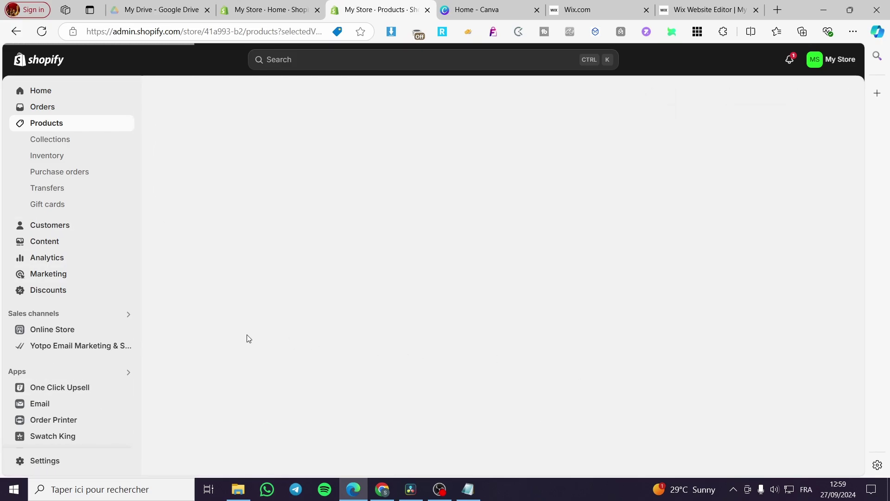
{"action": "scroll", "coordinate": [361, 316], "scroll_direction": "down", "scroll_amount": 1}
{"action": "scroll", "coordinate": [361, 308], "scroll_direction": "down", "scroll_amount": 5}
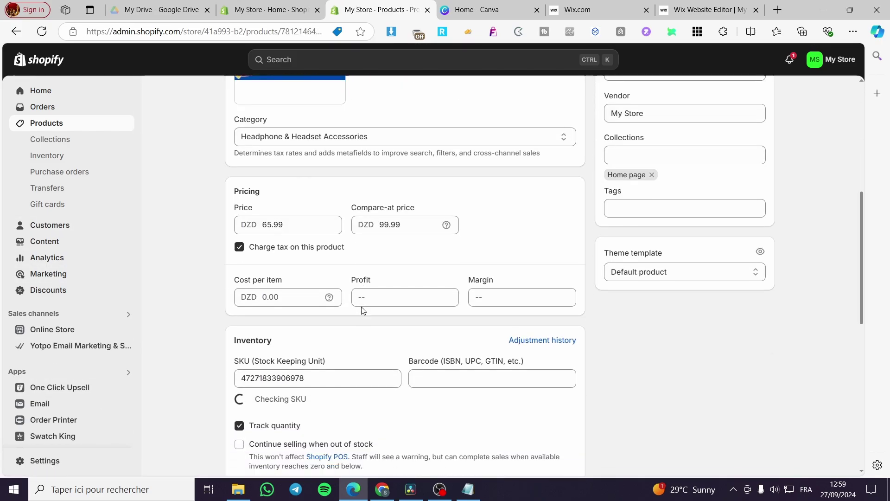